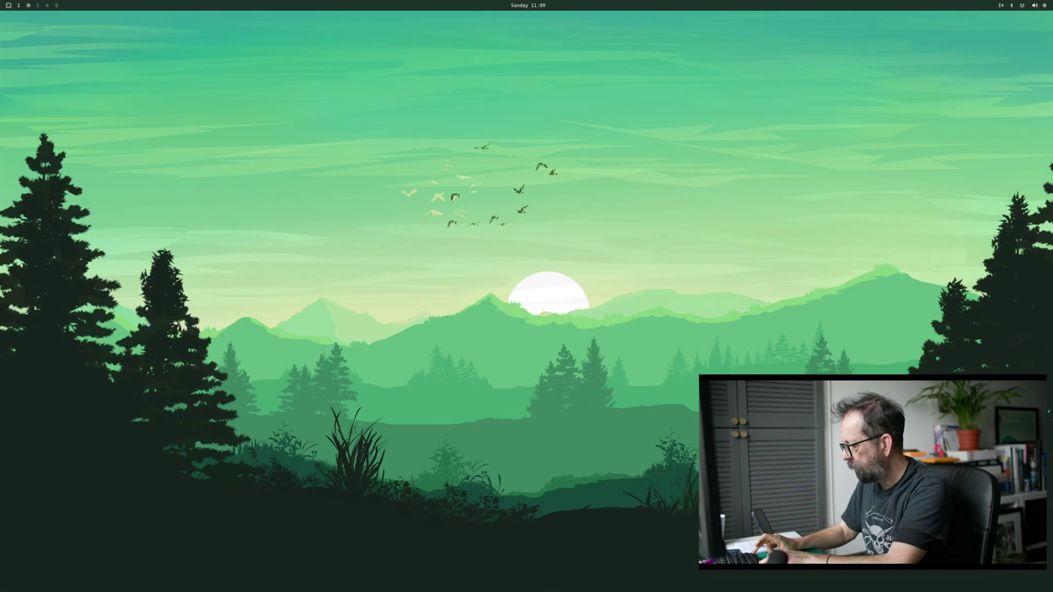
Step: Look at the Style > Screensaver option in the Omarchy menu, then open Files on Home
key("super+alt+space")
key("Down")
key("Down")
key("Down")
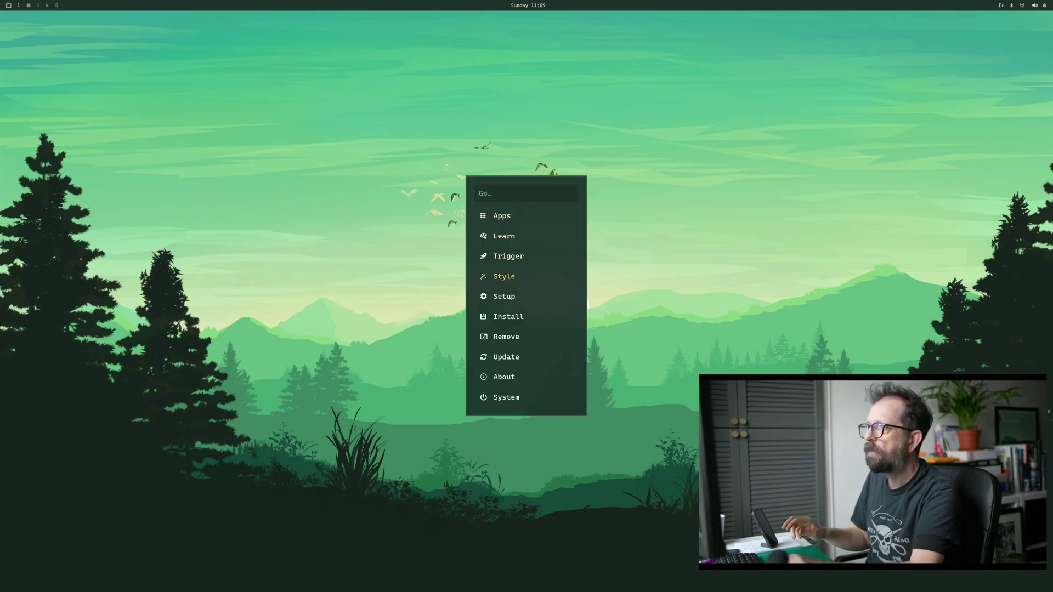
key("Escape")
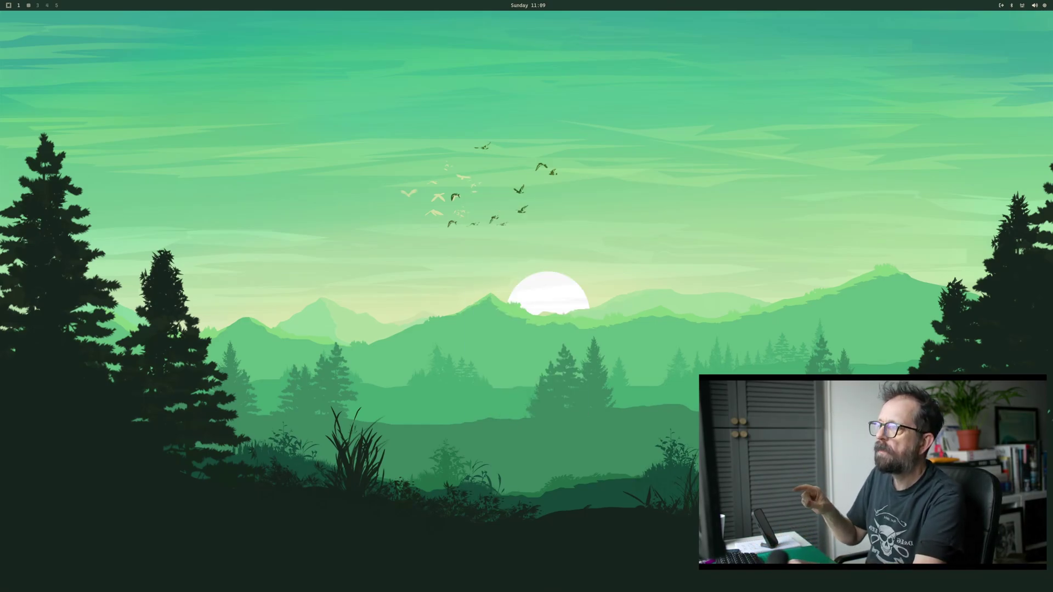
key("Down")
key("Down")
key("Down")
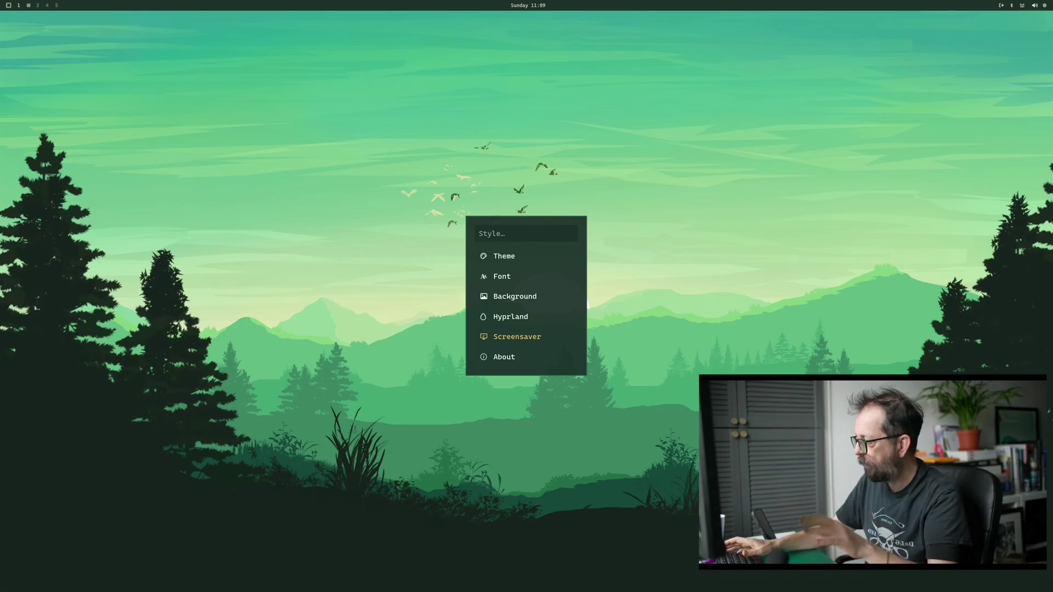
key("Escape")
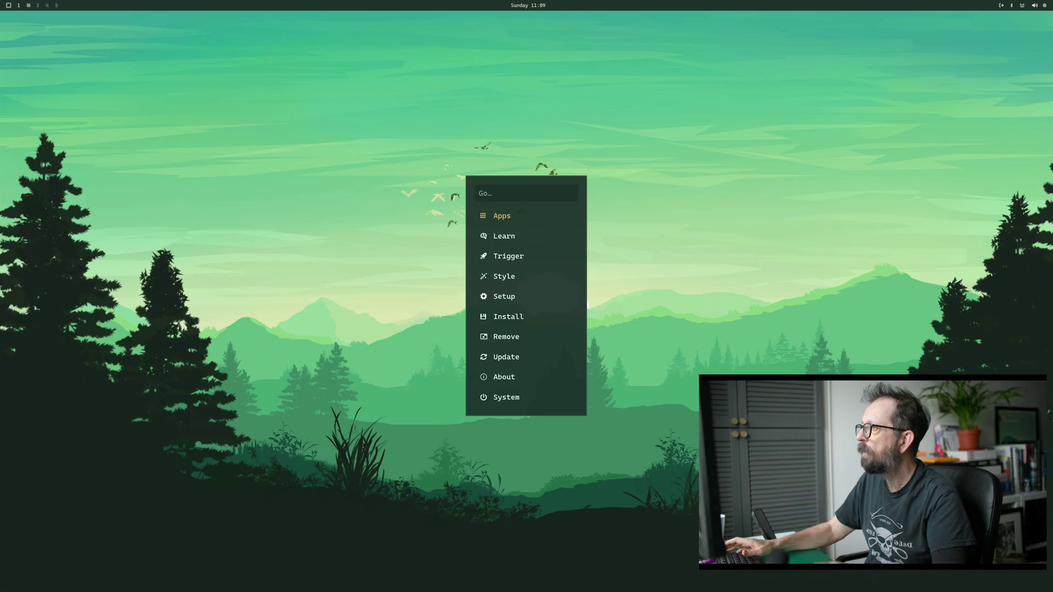
key("Escape")
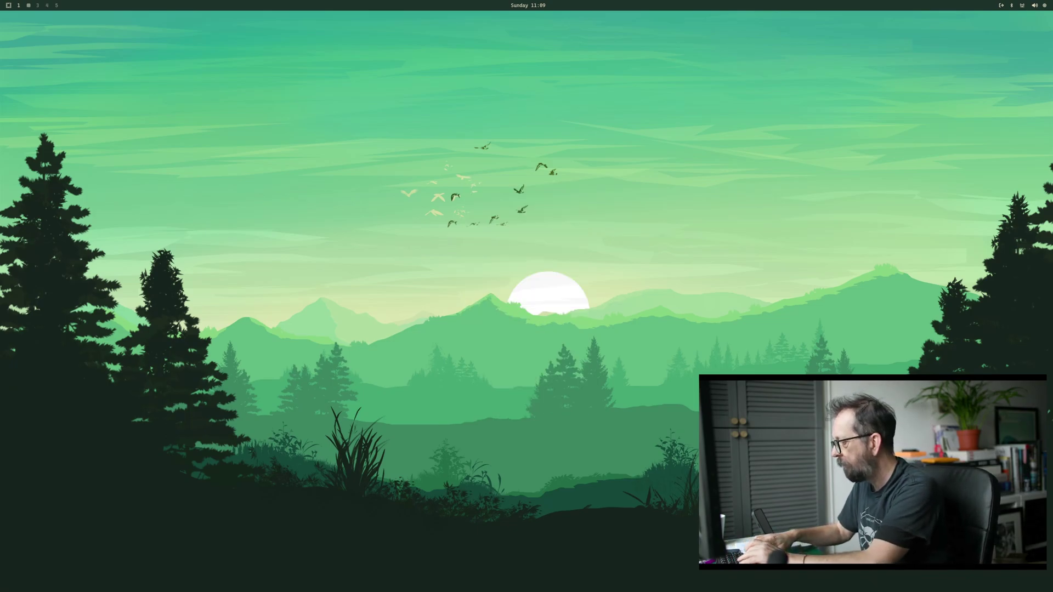
key("super+shift+f")
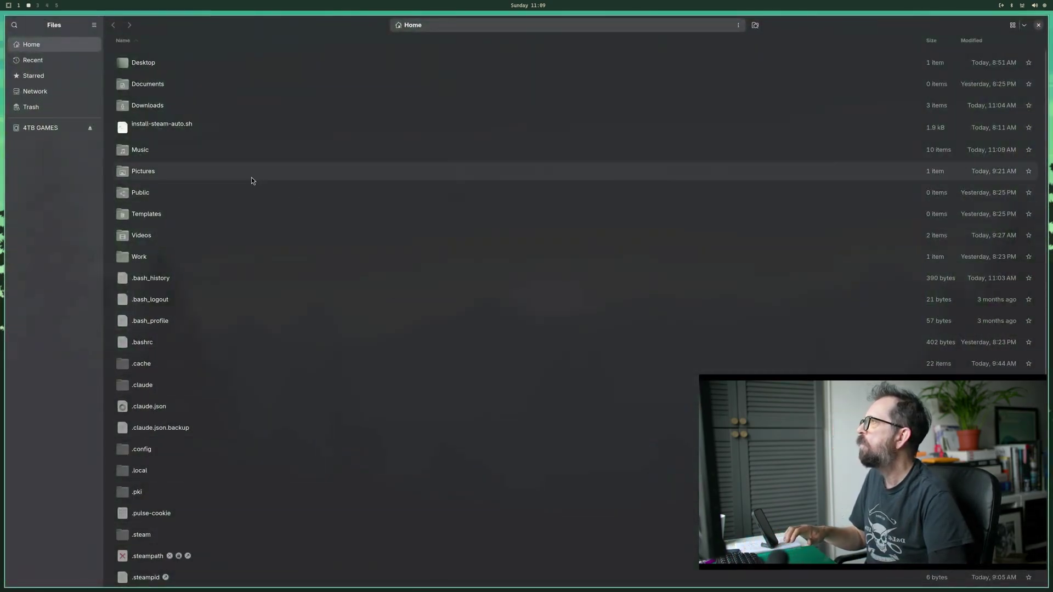
Step: Open screensaver.txt from the Trash in LibreOffice Writer to view its OMARCHY pixel text
double_click(170, 109)
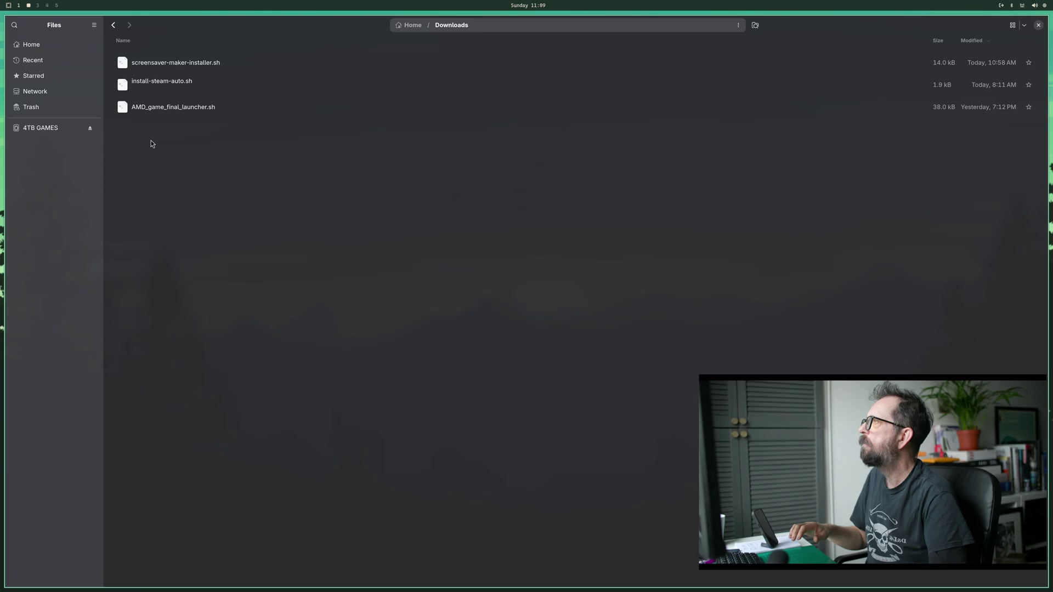
left_click(48, 110)
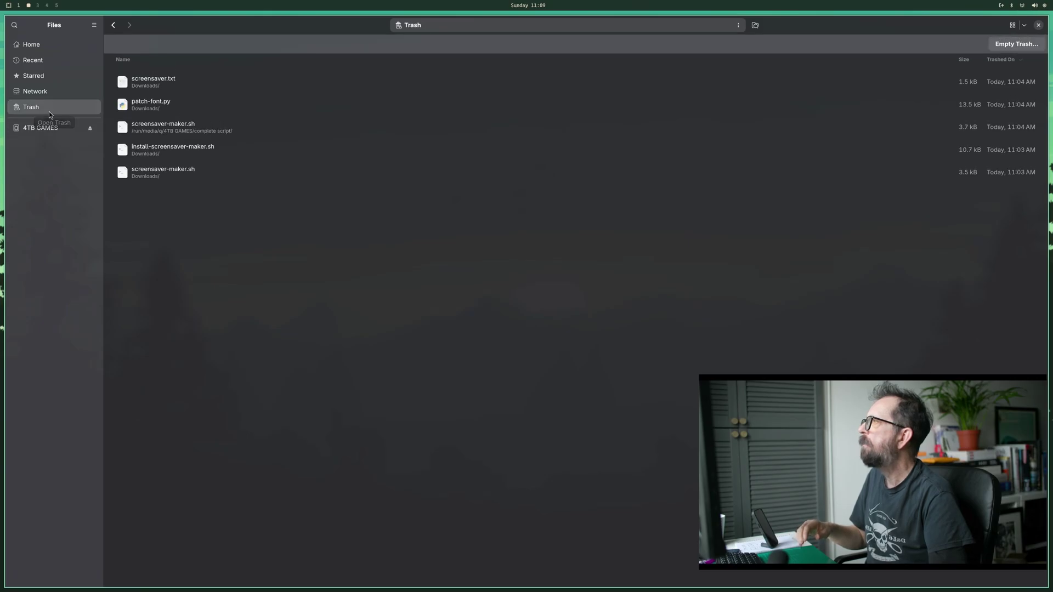
double_click(148, 84)
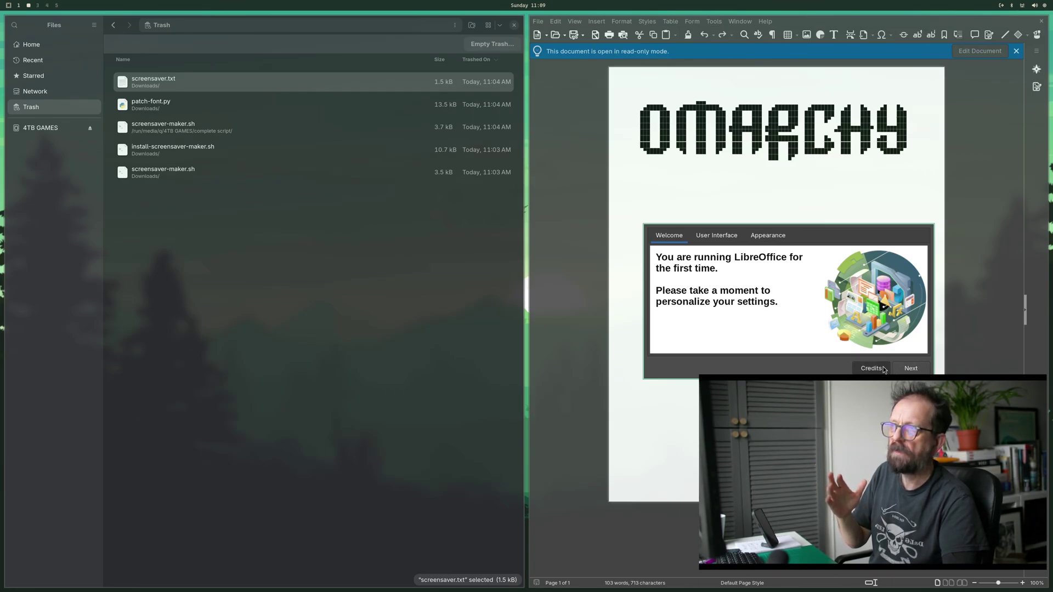
Step: Finish the Writer first-run welcome dialog and close the screensaver.txt document window
left_click(906, 370)
left_click(907, 371)
left_click(907, 370)
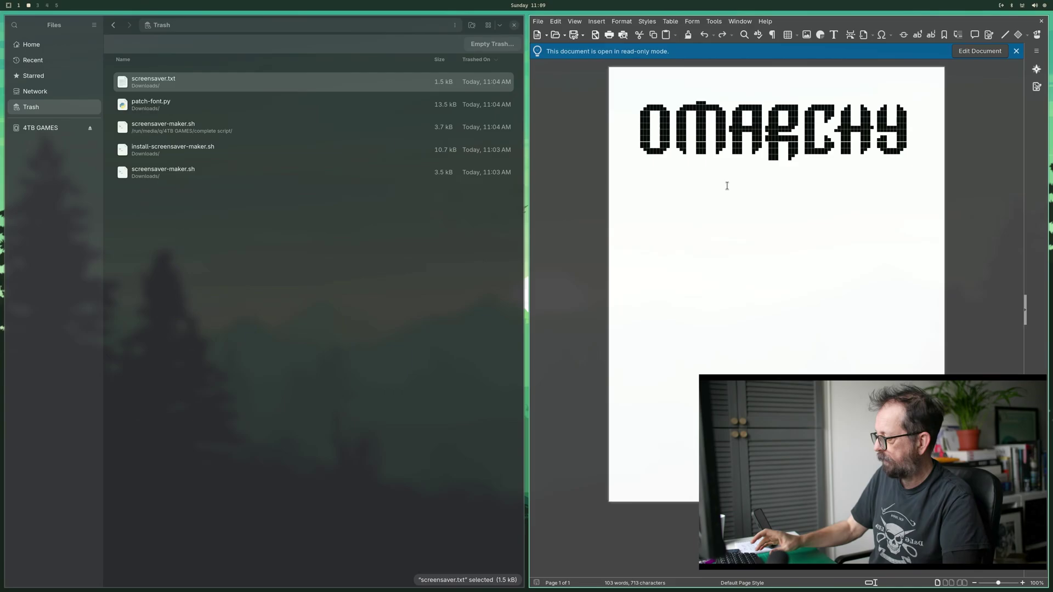
key("super+w")
key("super+w")
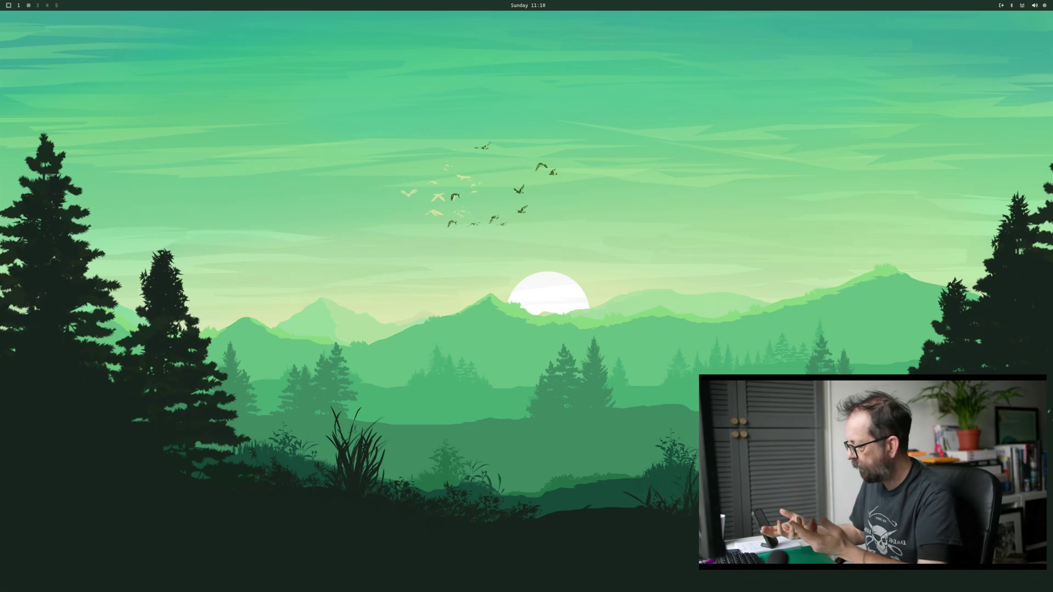
key("super+alt+space")
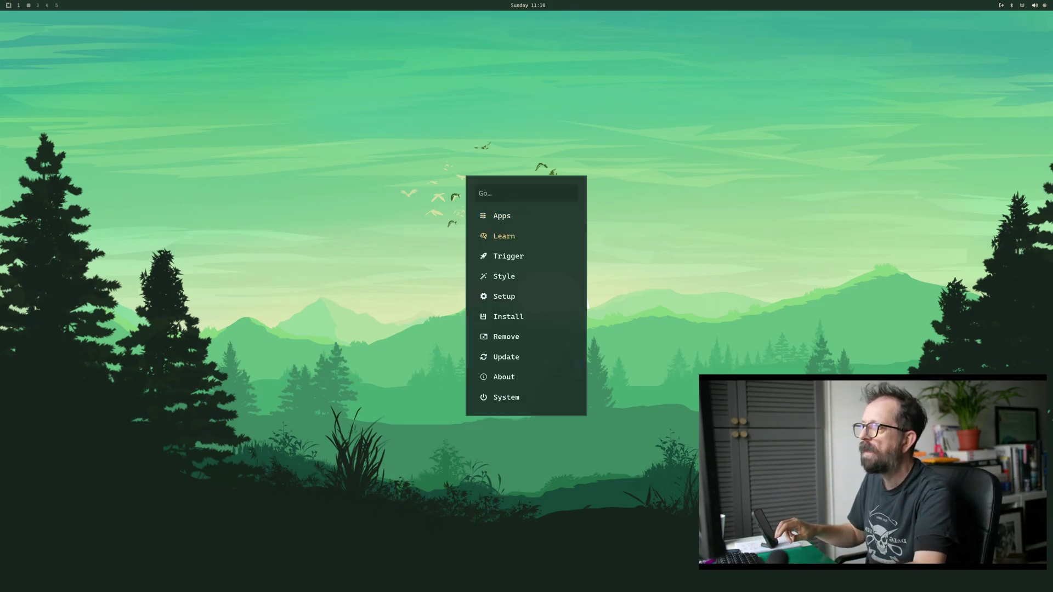
key("Down")
key("Down")
key("Down")
key("Return")
key("Down")
key("Down")
key("Down")
key("Down")
key("Down")
key("Down")
key("Down")
key("Down")
key("Down")
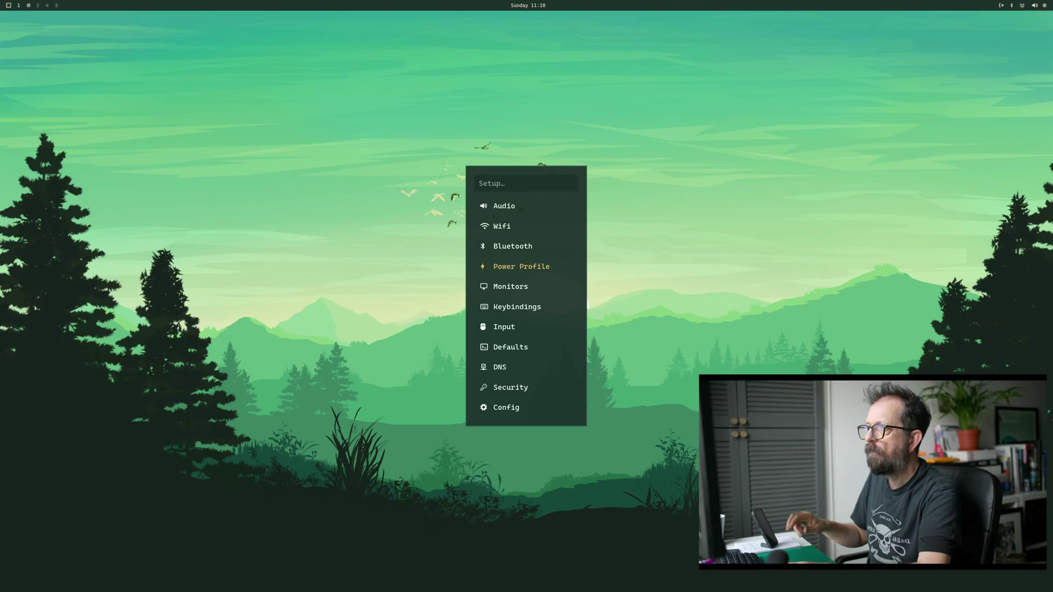
key("Down")
key("Return")
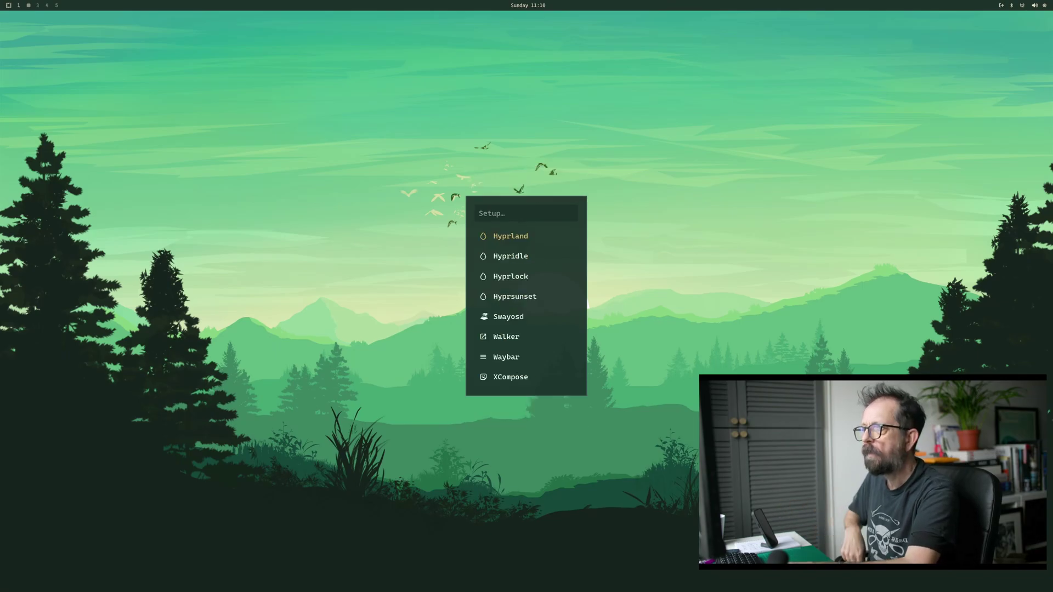
key("Down")
key("Return")
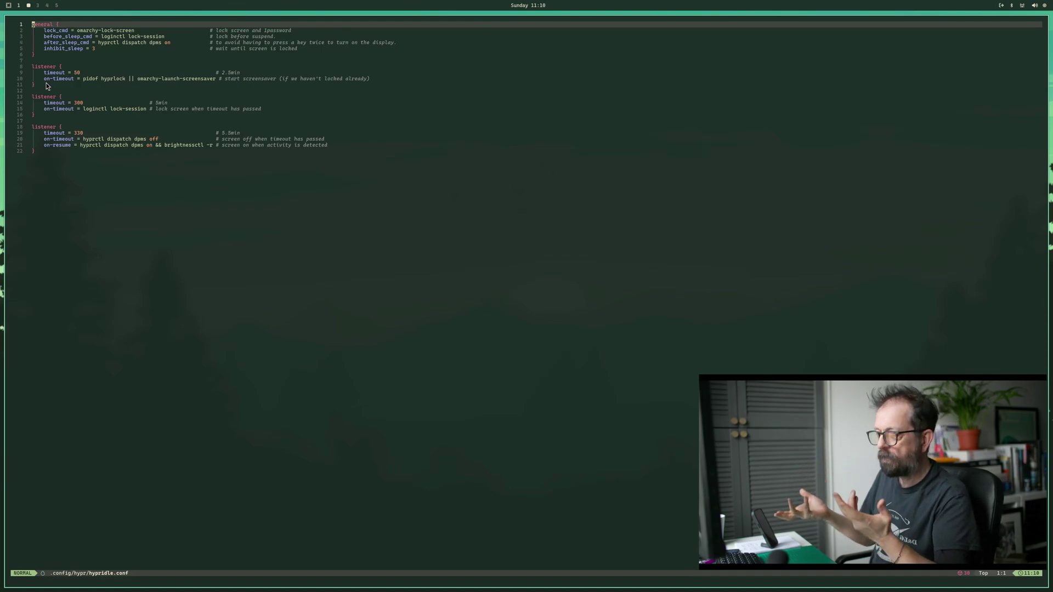
key("super+w")
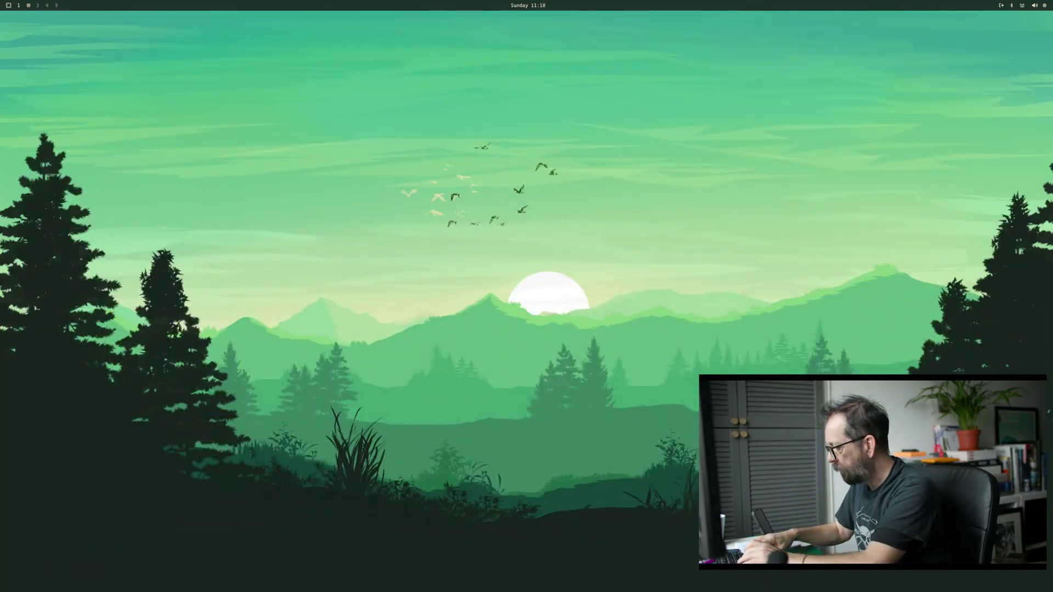
Step: Drag screensaver-maker-installer.sh from Downloads into a new Konsole window and run it
key("super+e")
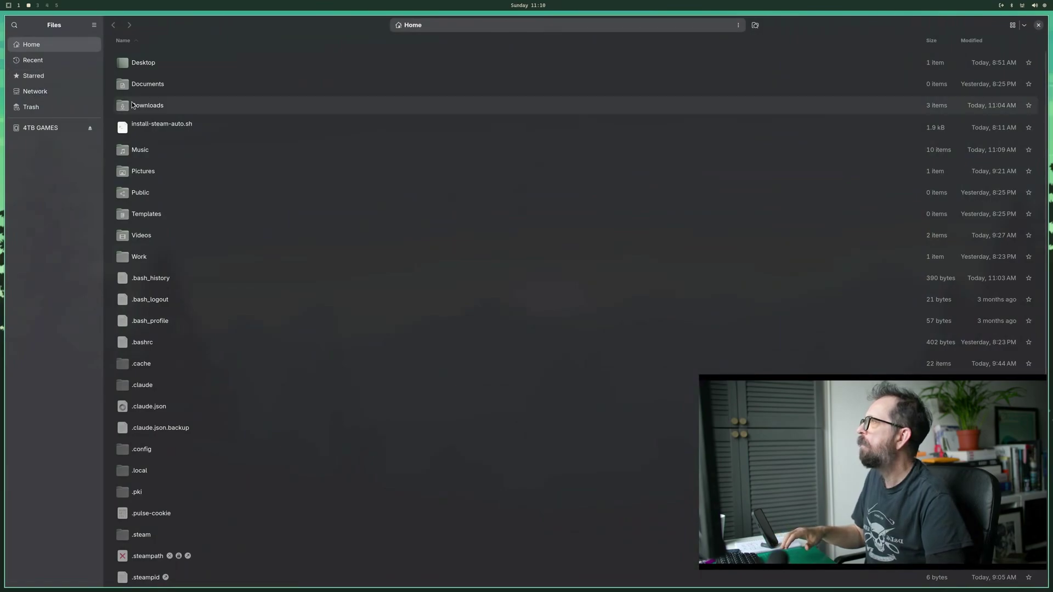
double_click(144, 105)
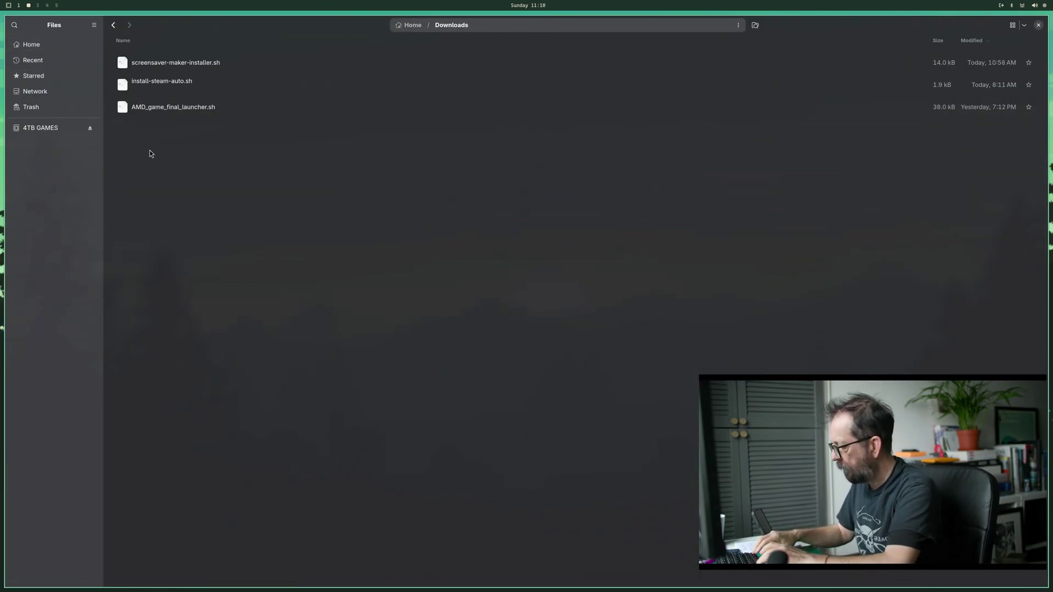
key("super+r")
type("ko")
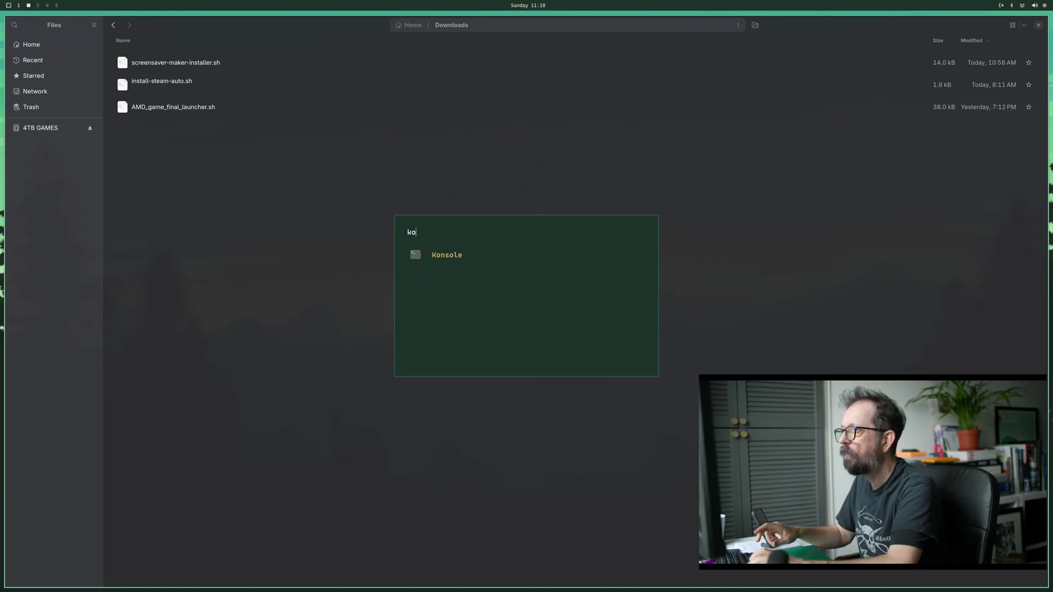
key("Return")
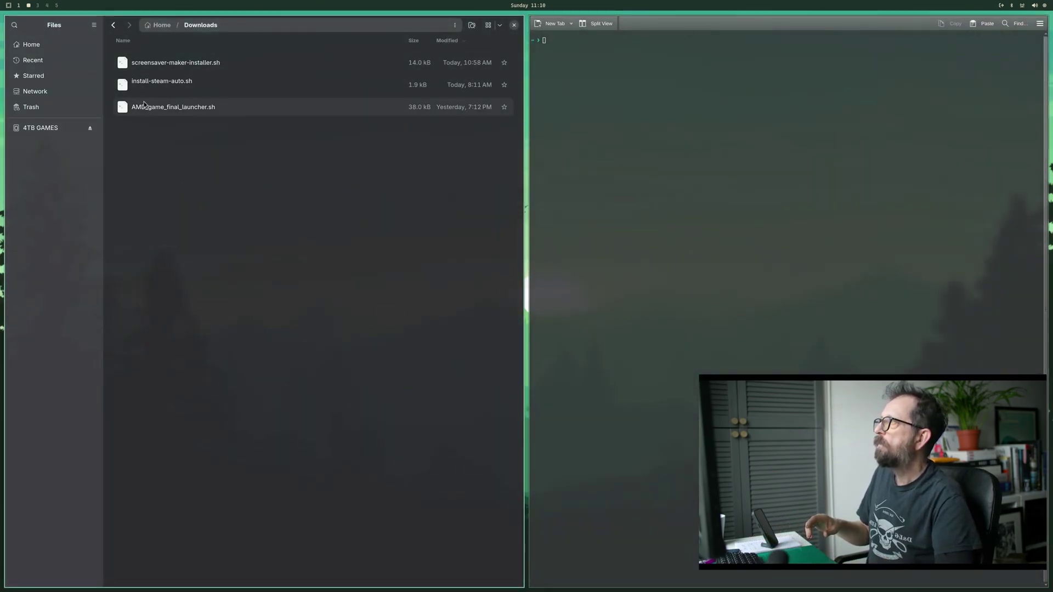
left_click_drag(132, 64, 595, 90)
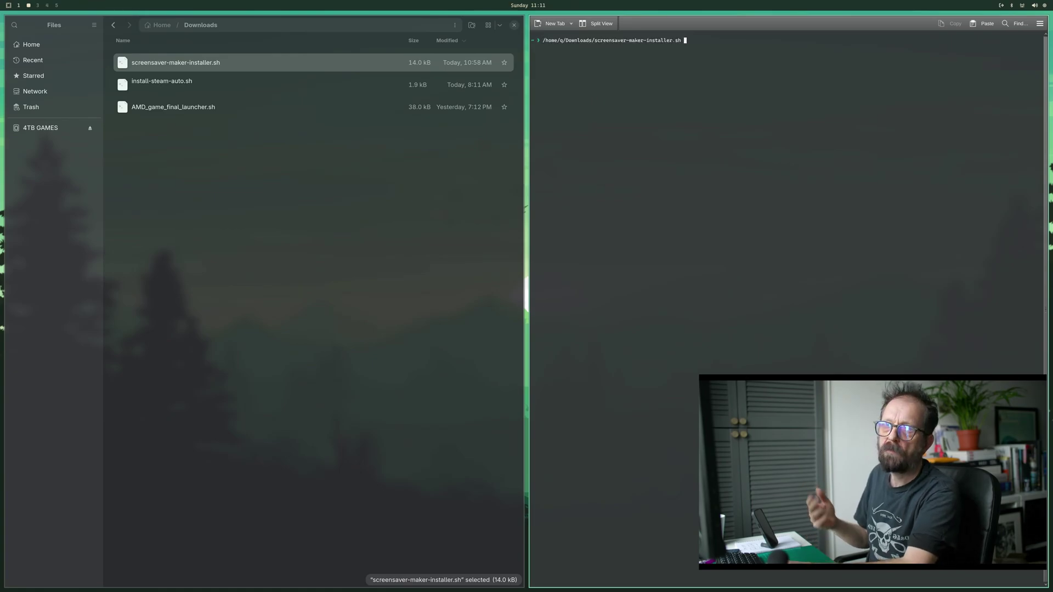
key("Return")
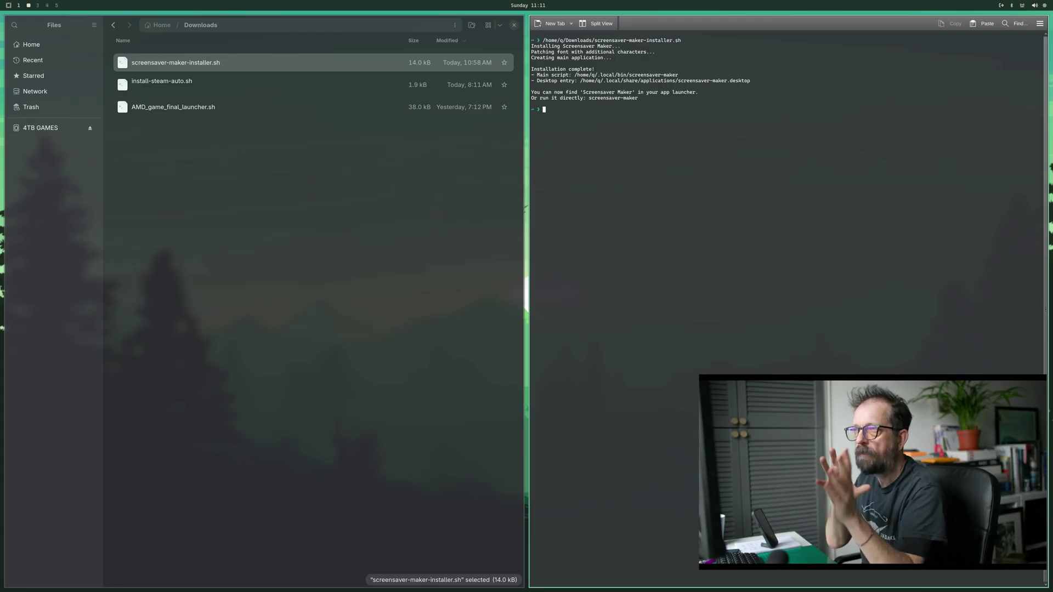
Step: Close Konsole and Files, then start Screensaver Maker from the app launcher
key("super+w")
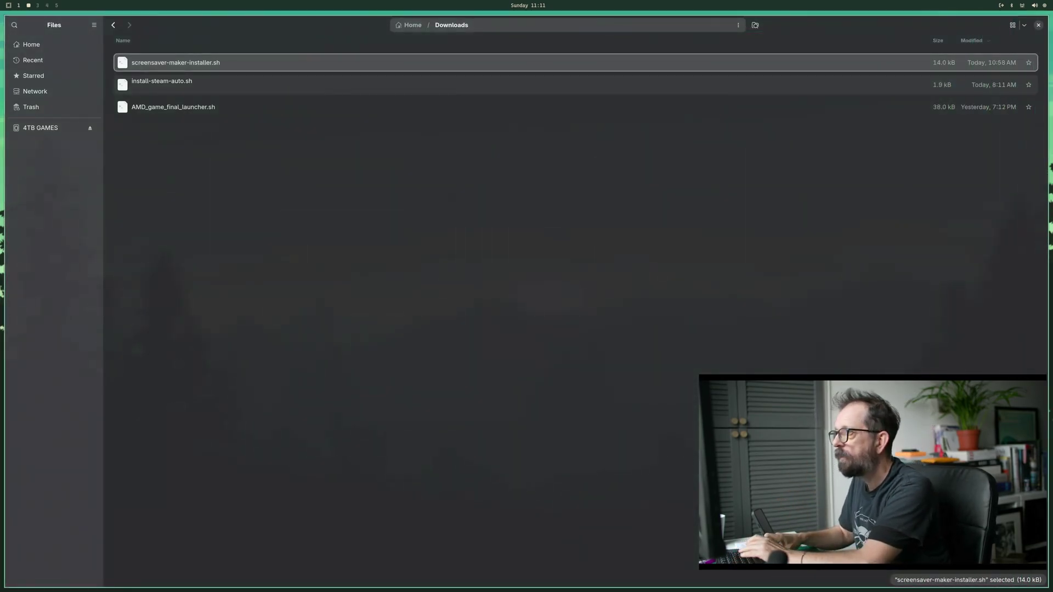
key("super+w")
key("super")
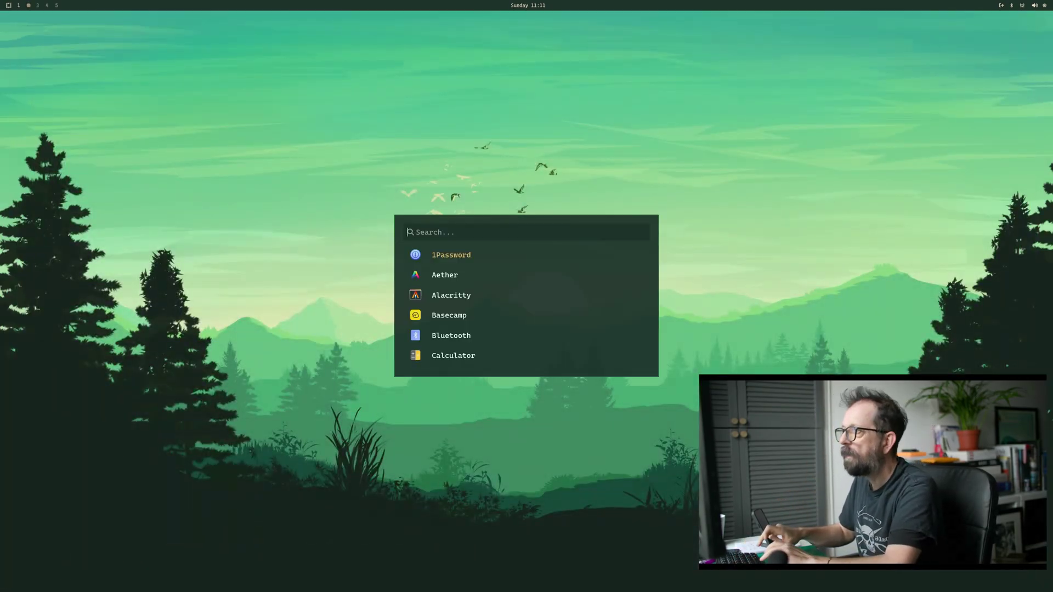
type("s")
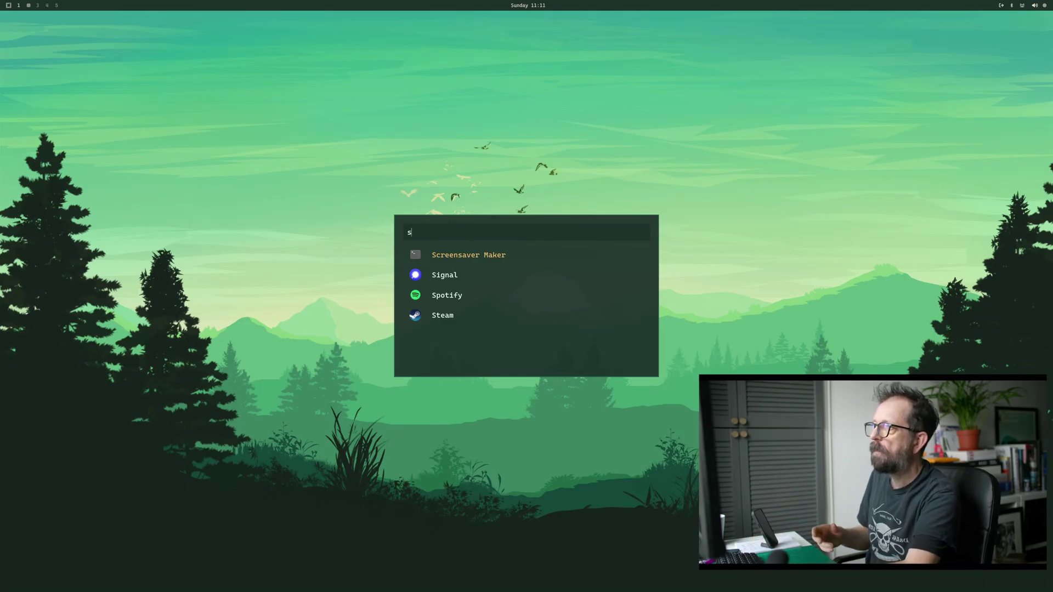
key("Return")
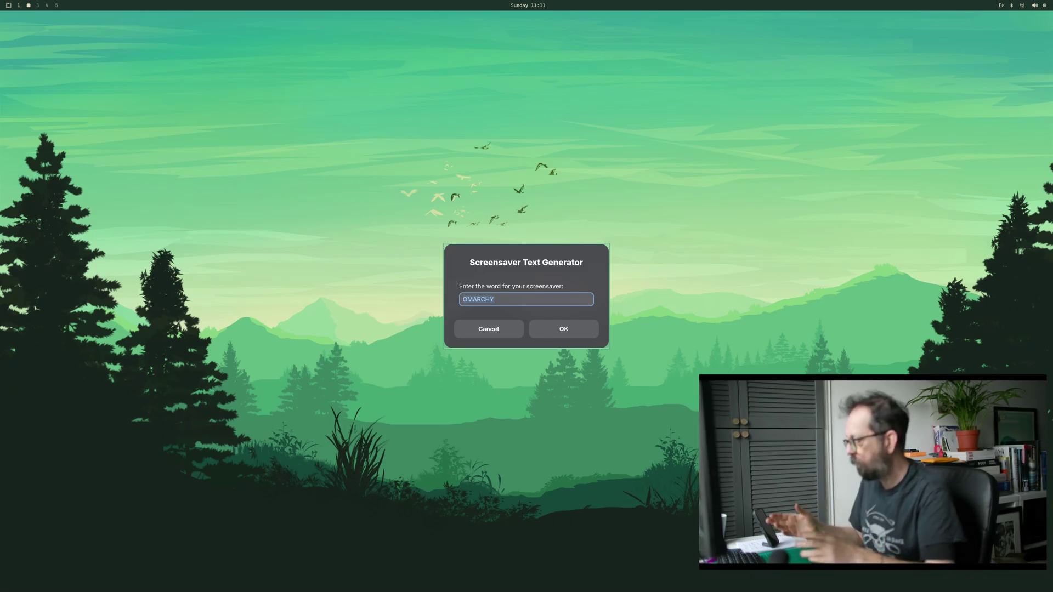
Step: Replace OMARCHY with '28 allday', confirm it, and save the 28 ALLDAY preview
type("28 ")
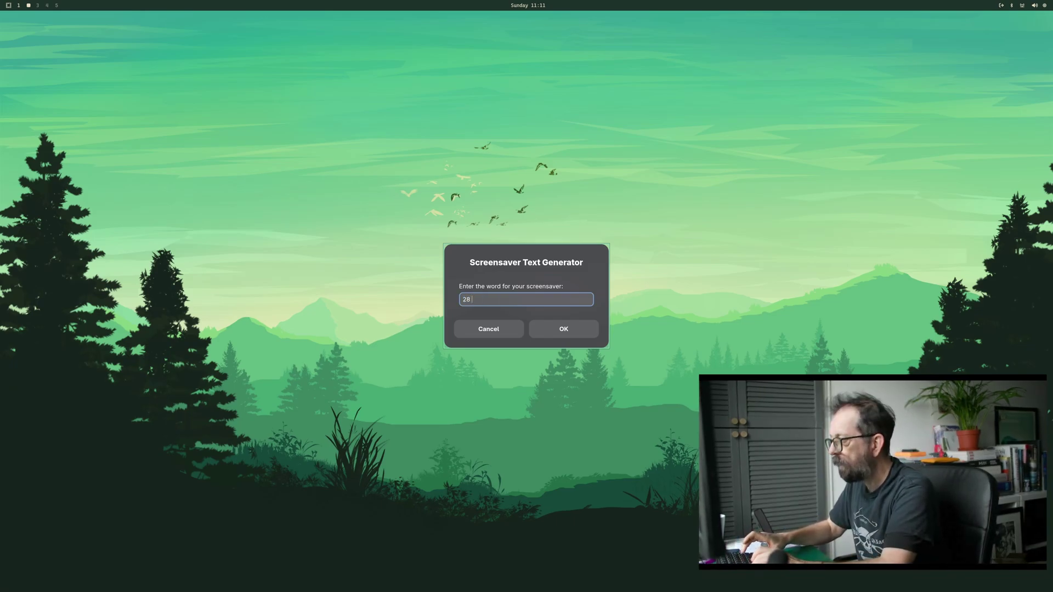
type("allday")
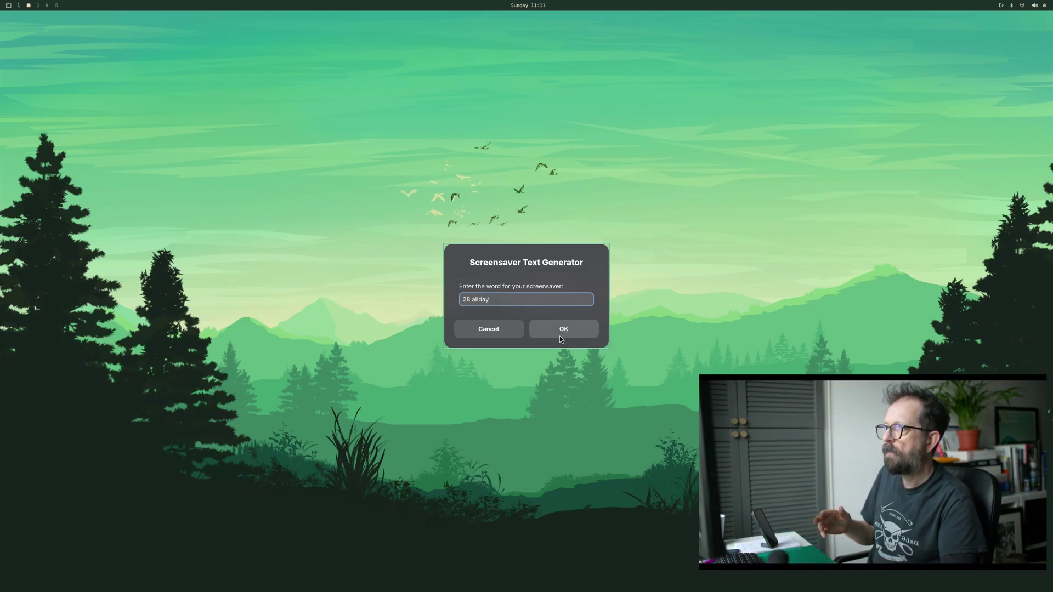
left_click(560, 335)
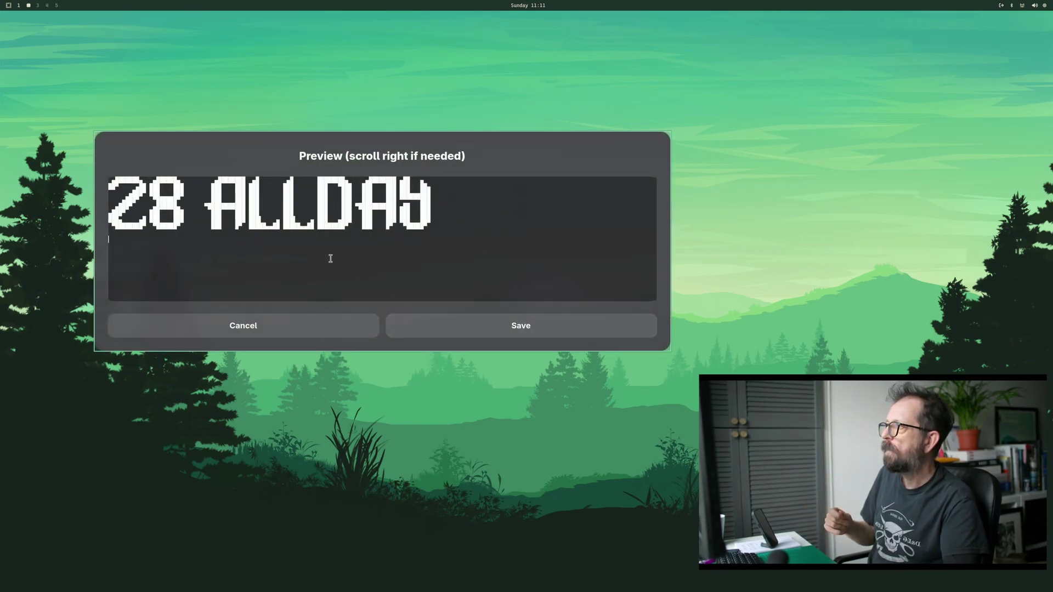
left_click(536, 328)
Step: Dismiss the screensaver-updated Information notice
left_click(526, 325)
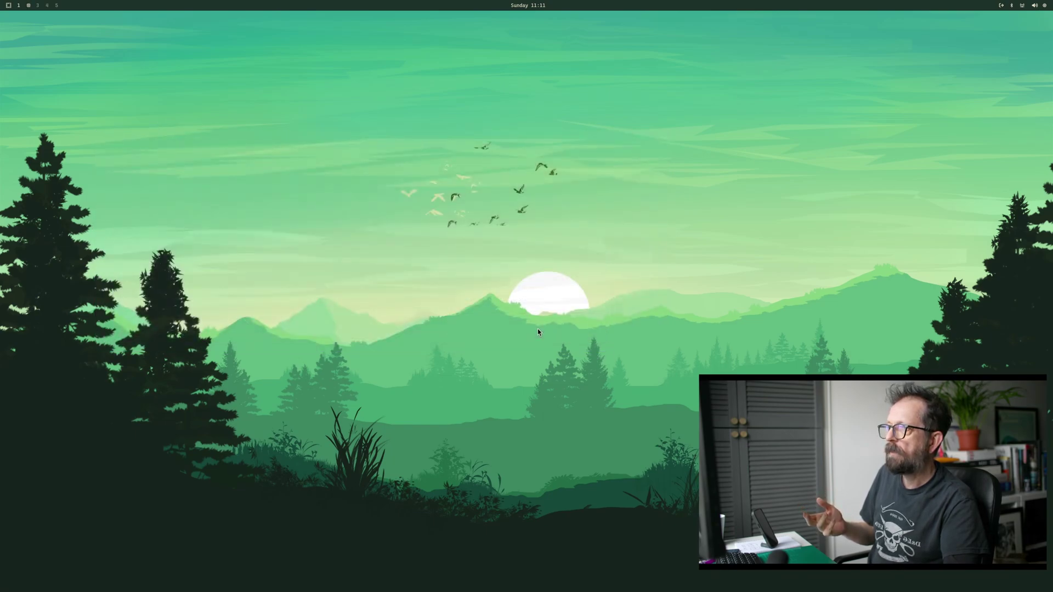